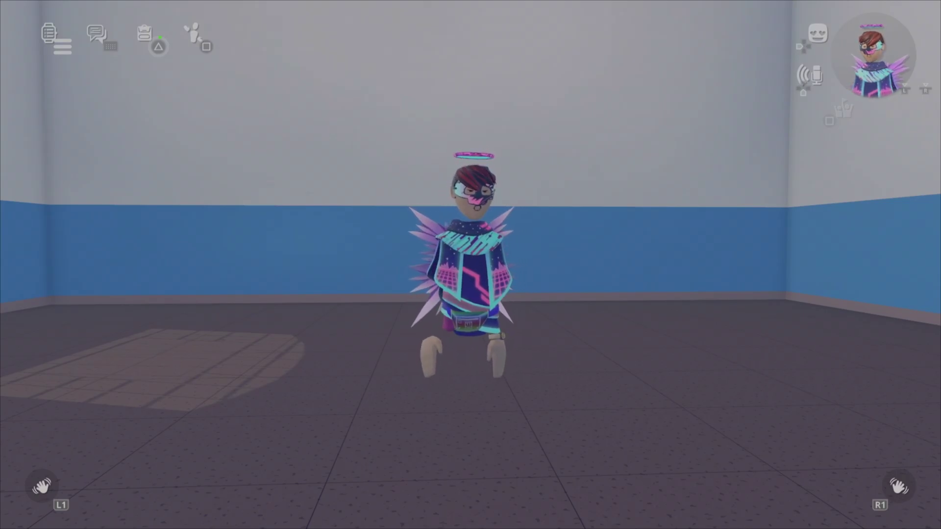
- Equip the Maker Pen and place an Animation Gizmo from the legacy CV1 palette in the room
{"action": "key", "text": "e"}
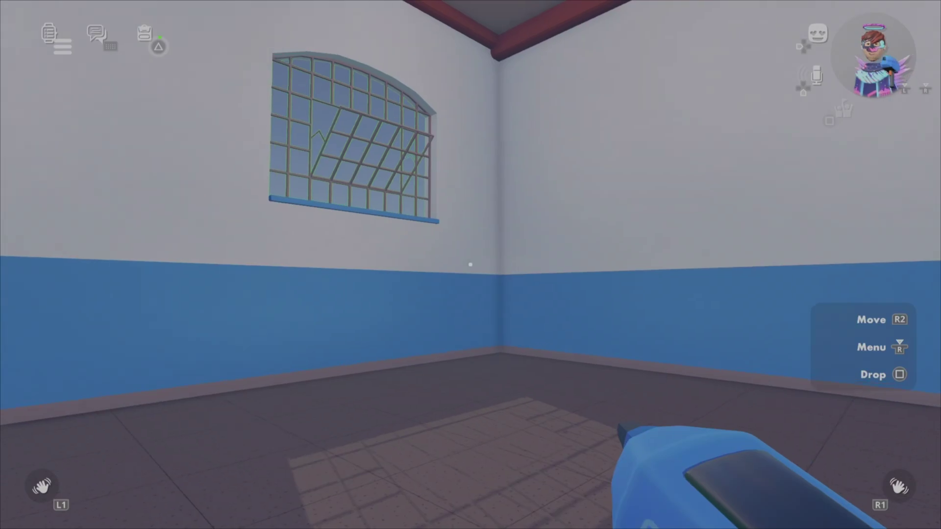
{"action": "key", "text": "f"}
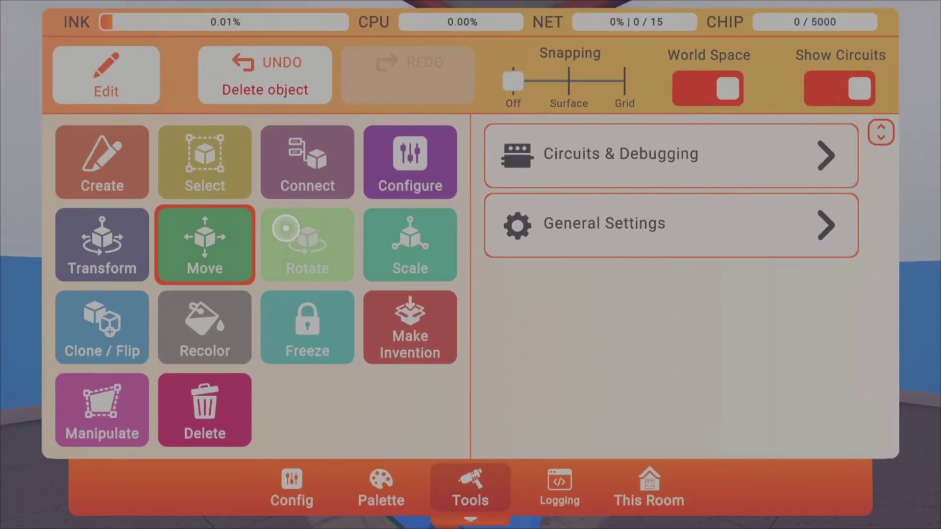
{"action": "left_click", "coordinate": [392, 468]}
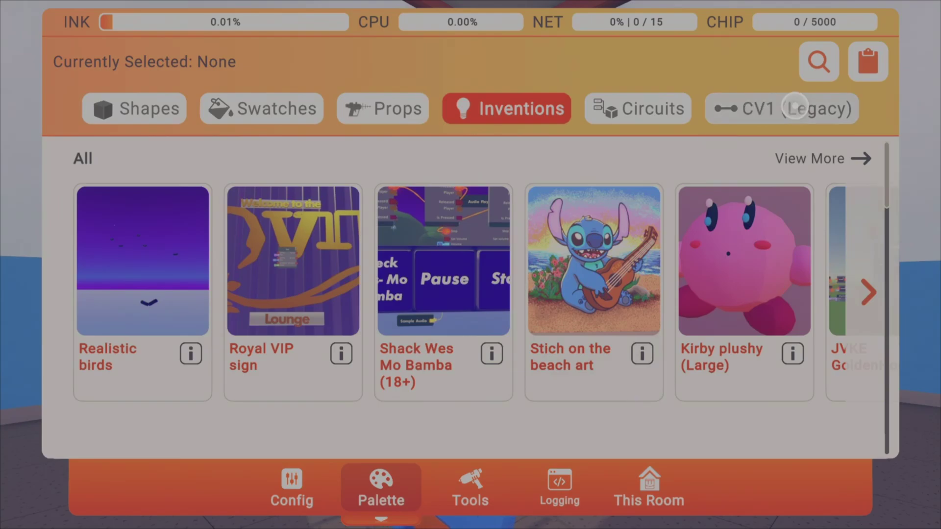
{"action": "left_click", "coordinate": [794, 106]}
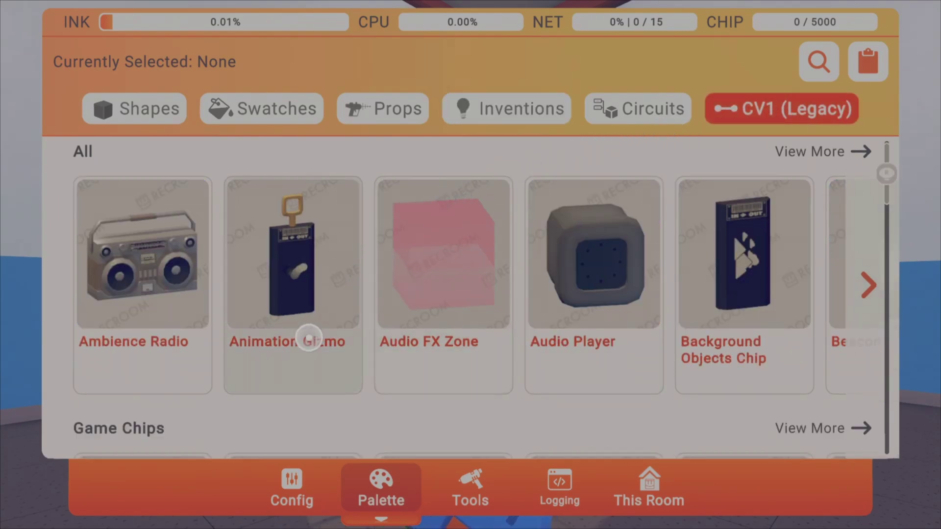
{"action": "left_click", "coordinate": [309, 338]}
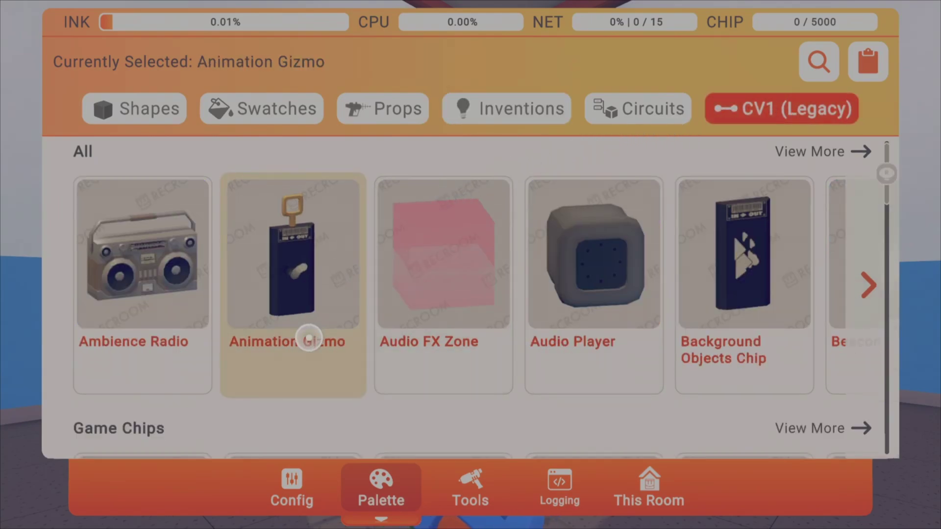
{"action": "key", "text": "Escape"}
{"action": "left_click", "coordinate": [471, 265]}
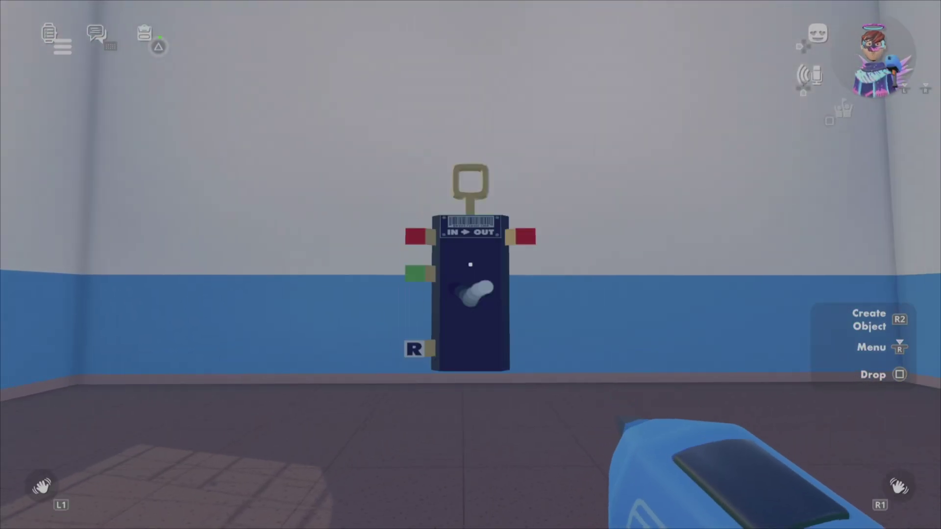
- Create a red cube beside the Animation Gizmo using the Cube shape
{"action": "key", "text": "f"}
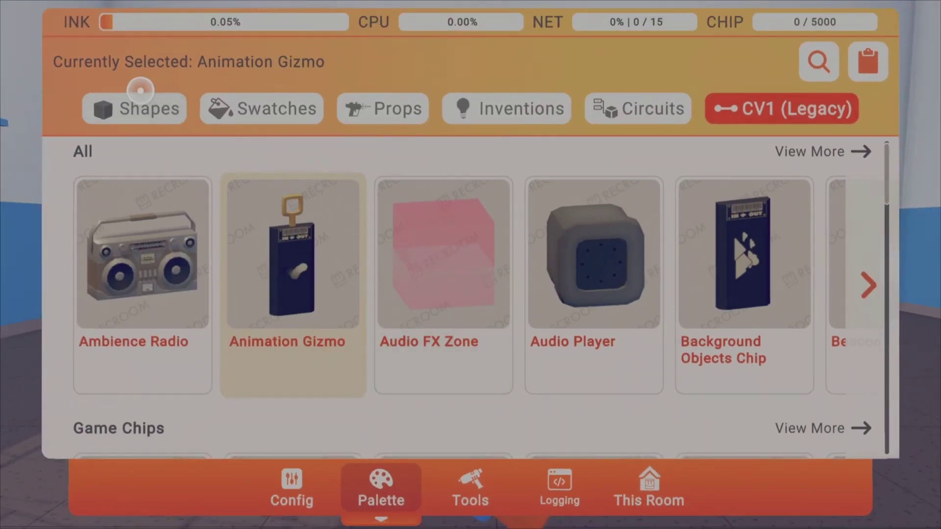
{"action": "left_click", "coordinate": [140, 100]}
{"action": "left_click", "coordinate": [452, 192]}
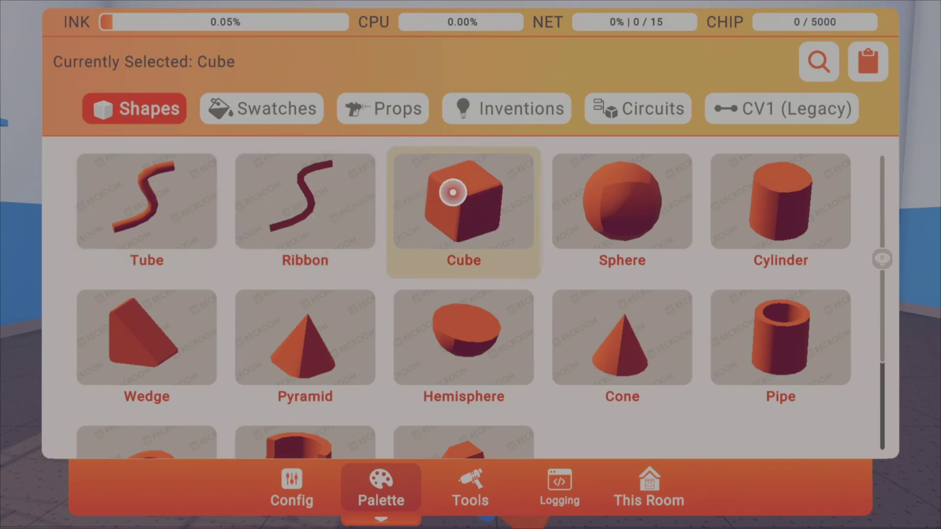
{"action": "left_click", "coordinate": [282, 117]}
{"action": "key", "text": "q"}
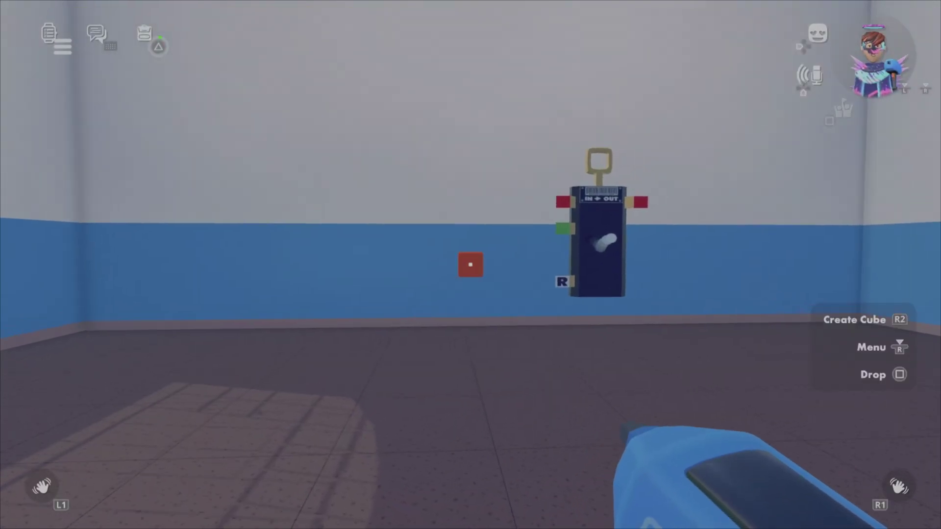
{"action": "left_click_drag", "start_coordinate": [470, 265], "coordinate": [471, 265]}
{"action": "key", "text": "g"}
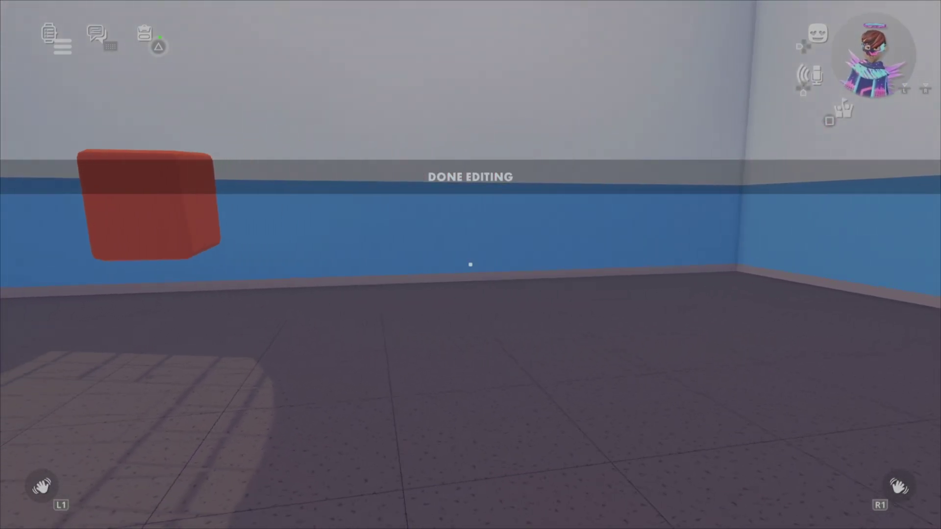
{"action": "key", "text": "b"}
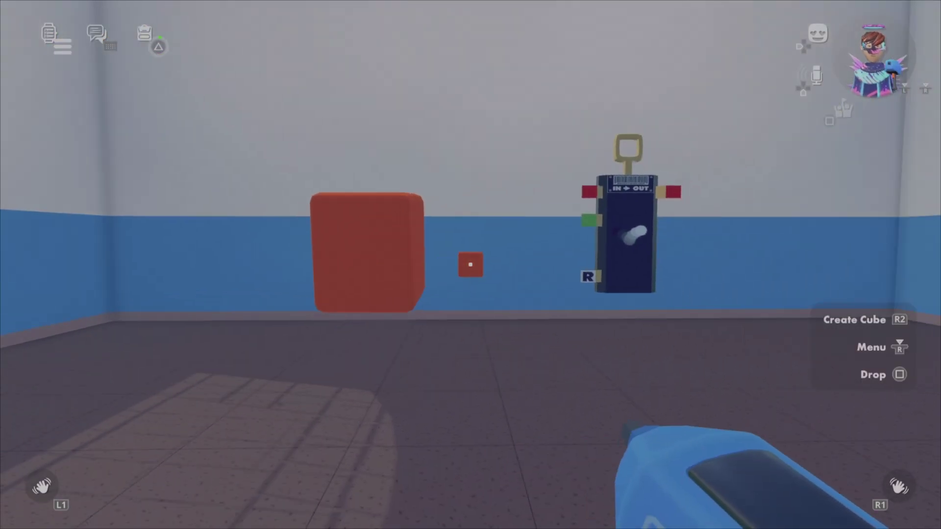
- Connect the Animation Gizmo's top handle to the red cube with the Connect tool so the gizmo animates it
{"action": "key", "text": "f"}
{"action": "left_click", "coordinate": [470, 492]}
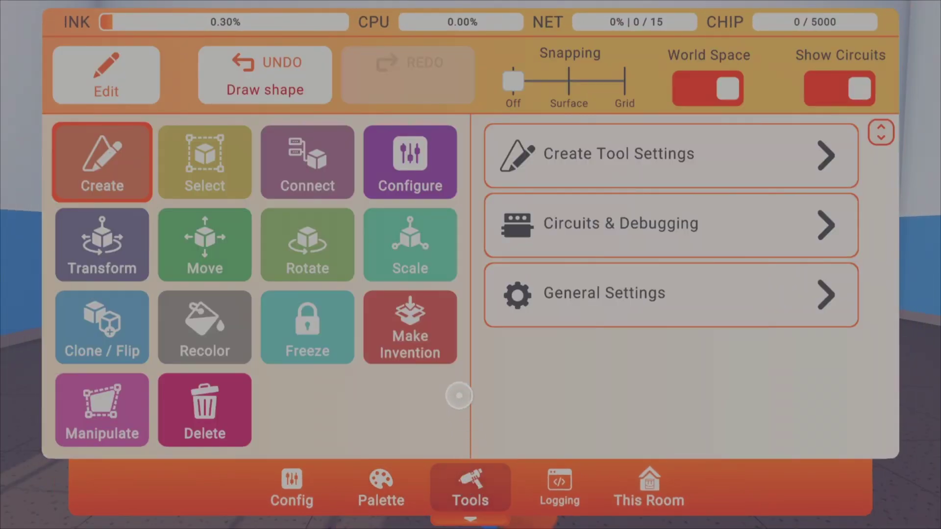
{"action": "left_click", "coordinate": [309, 158]}
{"action": "key", "text": "w"}
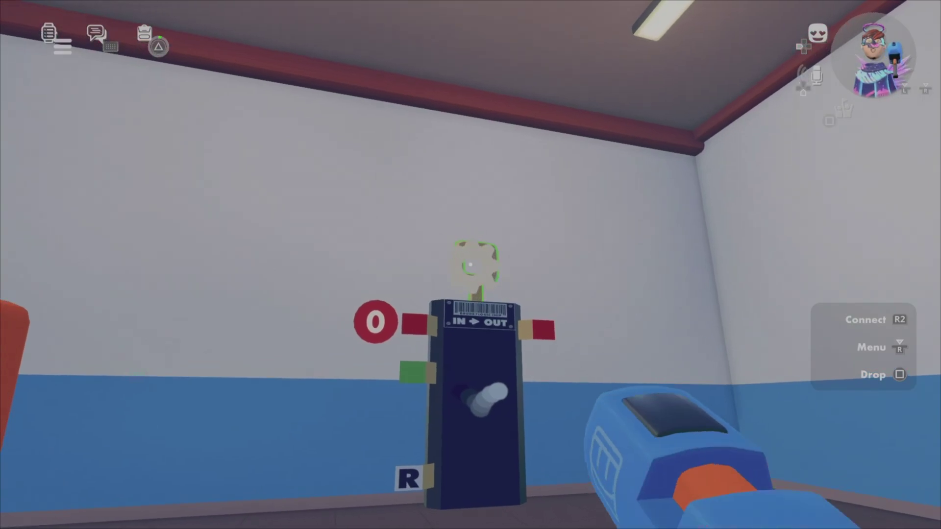
{"action": "left_click", "coordinate": [470, 264]}
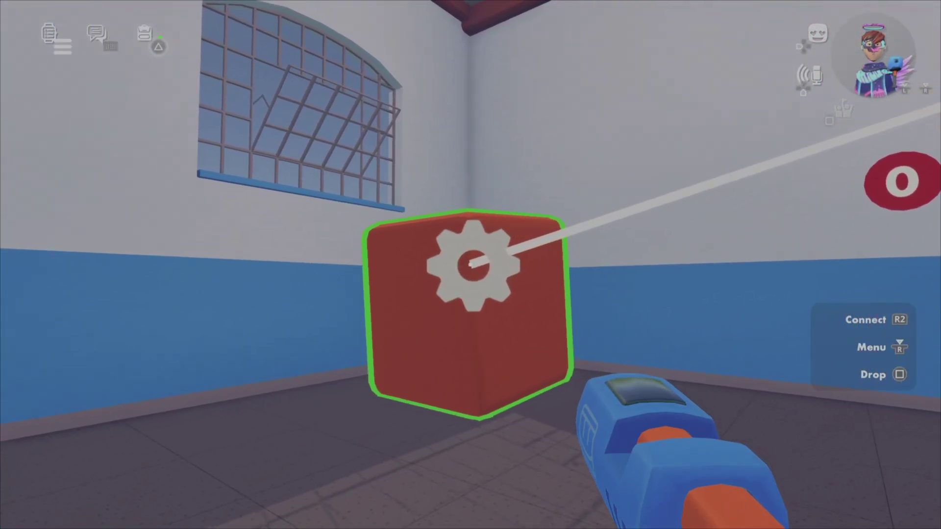
{"action": "left_click", "coordinate": [470, 265]}
{"action": "key", "text": "s"}
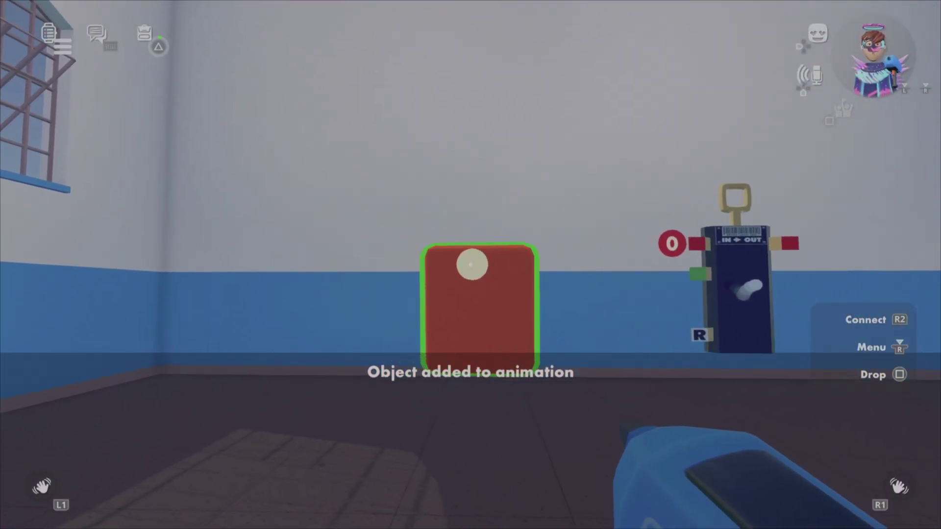
- Open the Animation Gizmo for editing with the Edit tool
{"action": "key", "text": "w"}
{"action": "key", "text": "d"}
{"action": "key", "text": "f"}
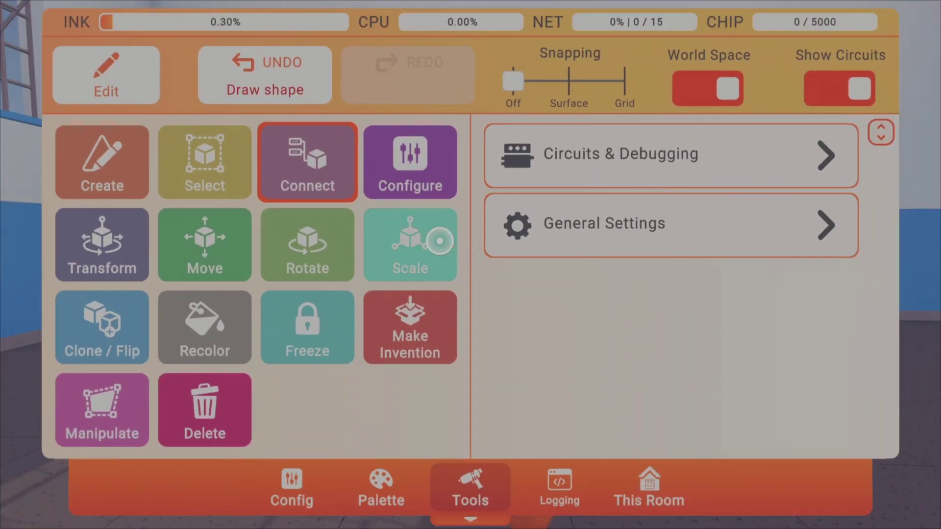
{"action": "left_click", "coordinate": [151, 93]}
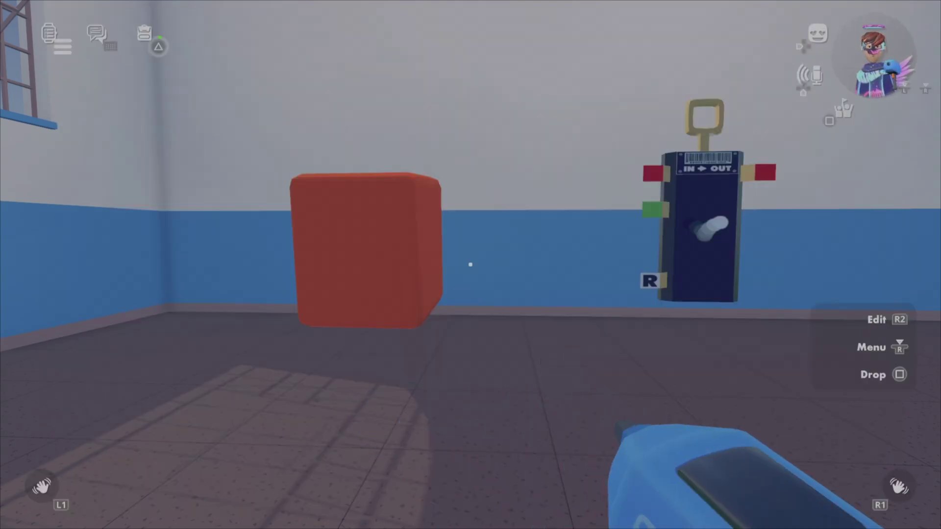
{"action": "key", "text": "w"}
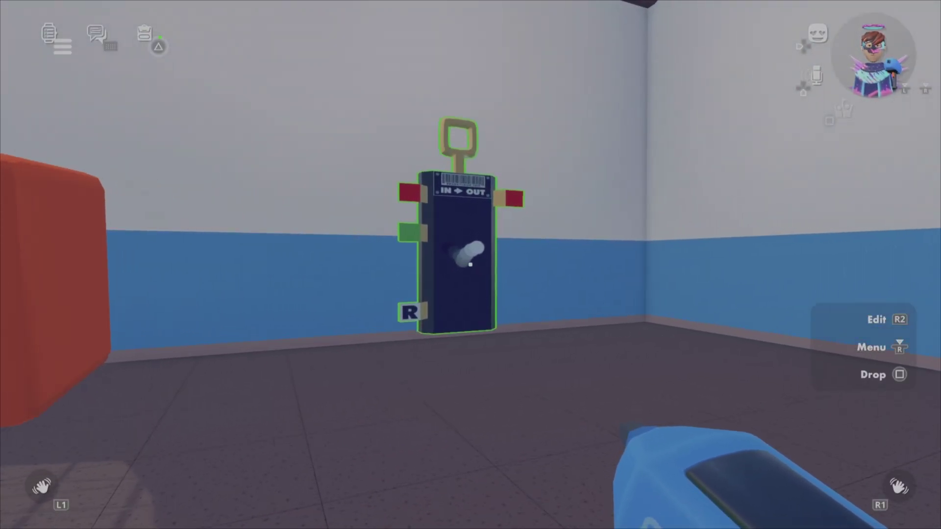
{"action": "left_click", "coordinate": [471, 264]}
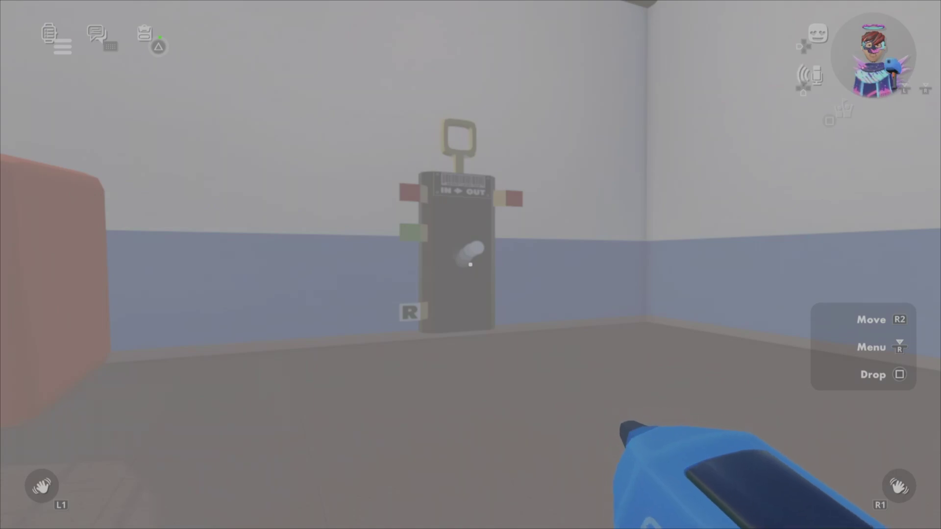
- Add animation frame 1 at time 1.0 and move the cube straight up from its starting position
{"action": "key", "text": "f"}
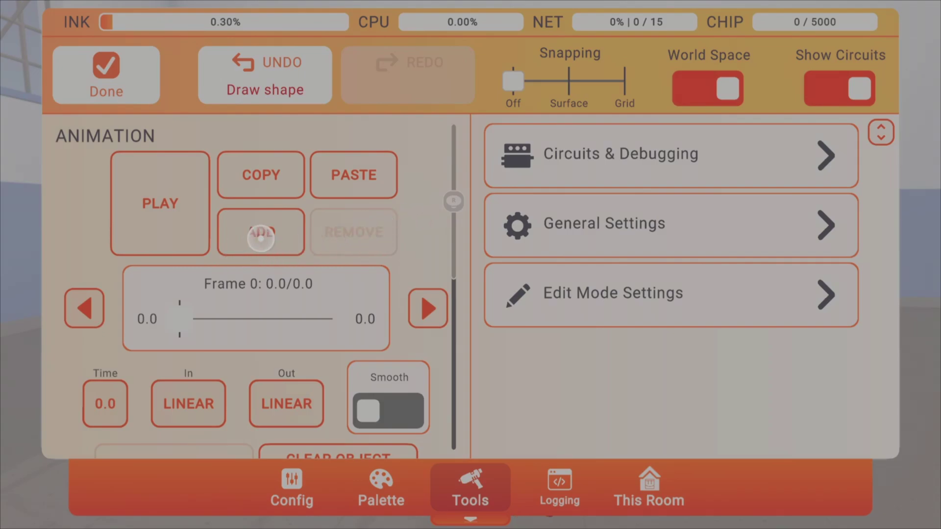
{"action": "left_click", "coordinate": [260, 238]}
{"action": "key", "text": "Escape"}
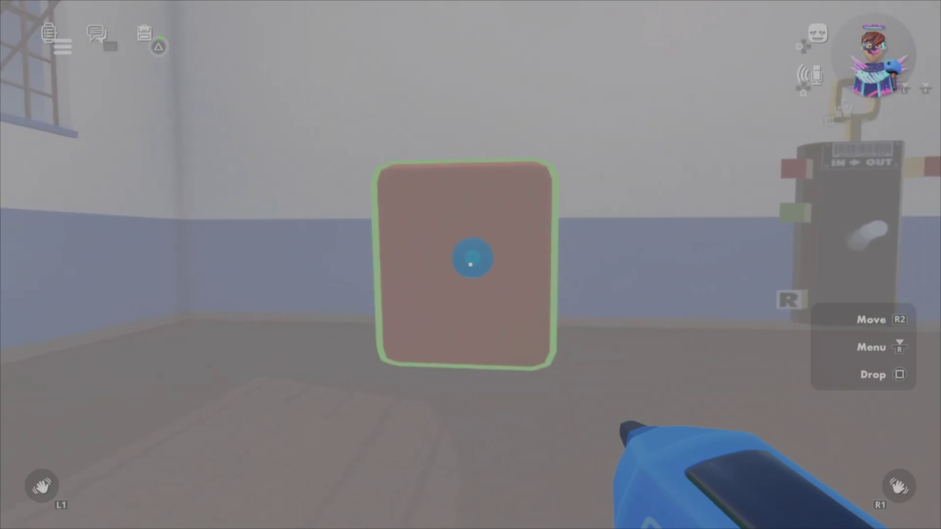
{"action": "left_click_drag", "start_coordinate": [471, 265], "coordinate": [471, 297]}
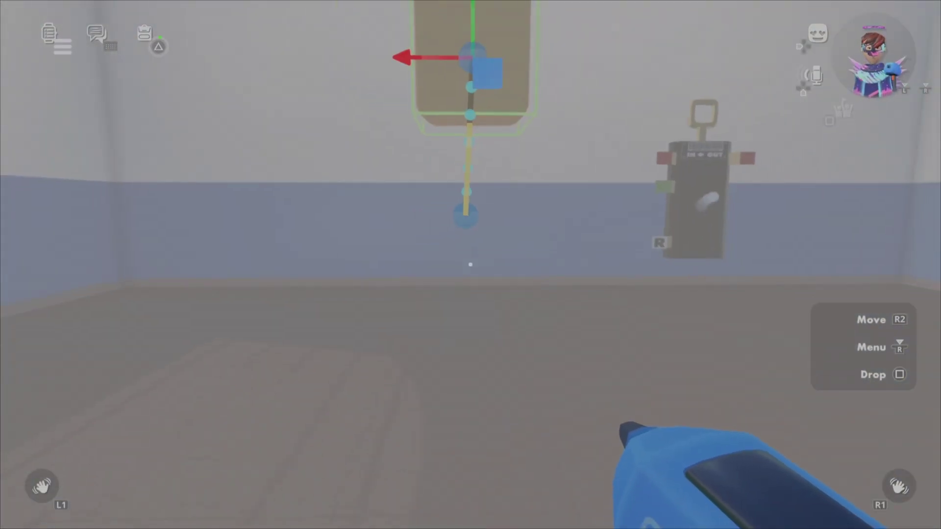
- Play the animation to preview the cube's upward movement
{"action": "key", "text": "f"}
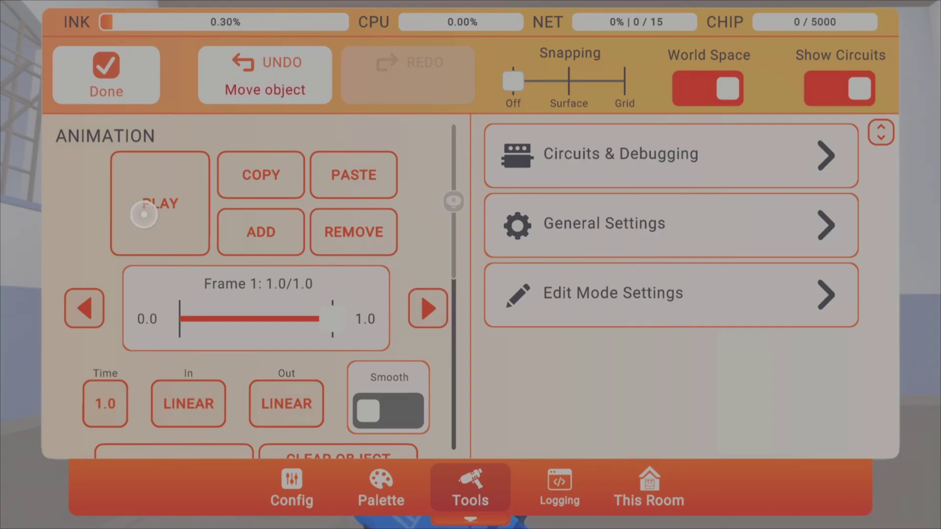
{"action": "left_click", "coordinate": [144, 214]}
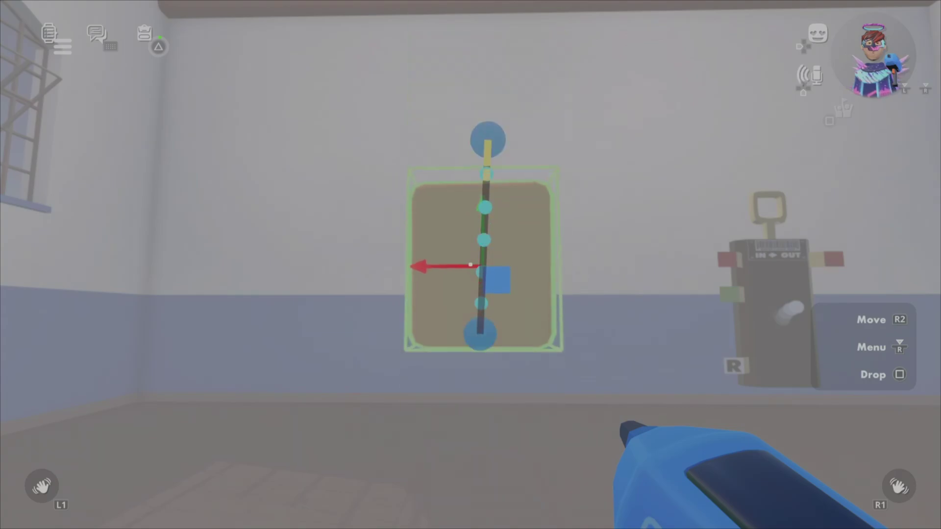
{"action": "key", "text": "f"}
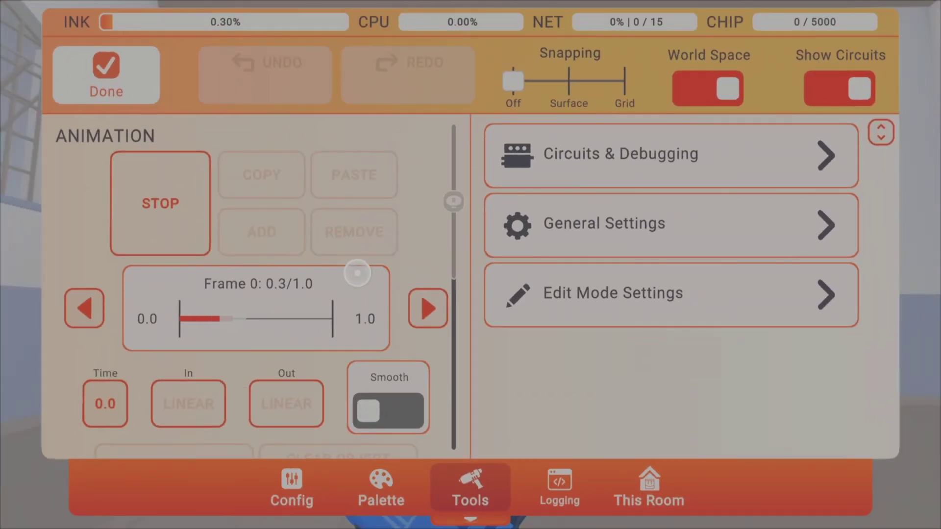
- Stop the playback, then add frame 2 at time 2.0 with the cube moved sideways toward the barred window
{"action": "left_click", "coordinate": [184, 219]}
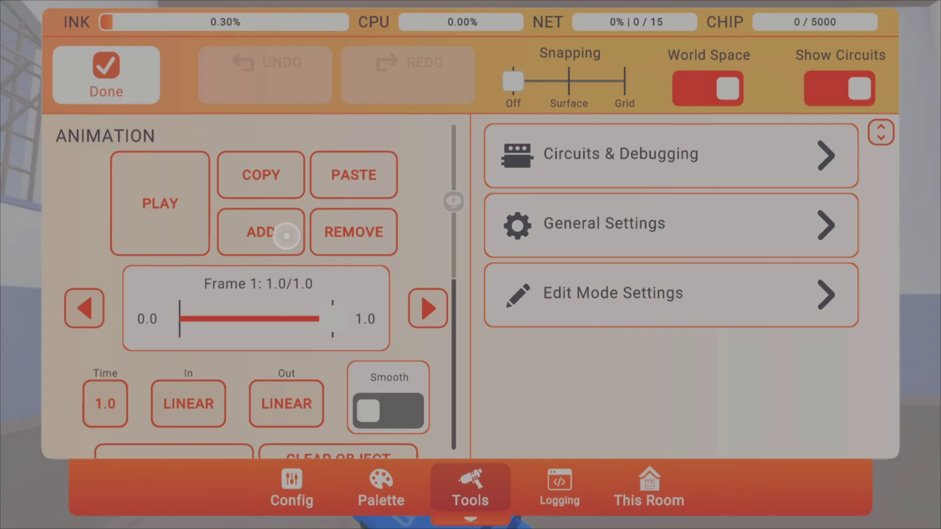
{"action": "key", "text": "e"}
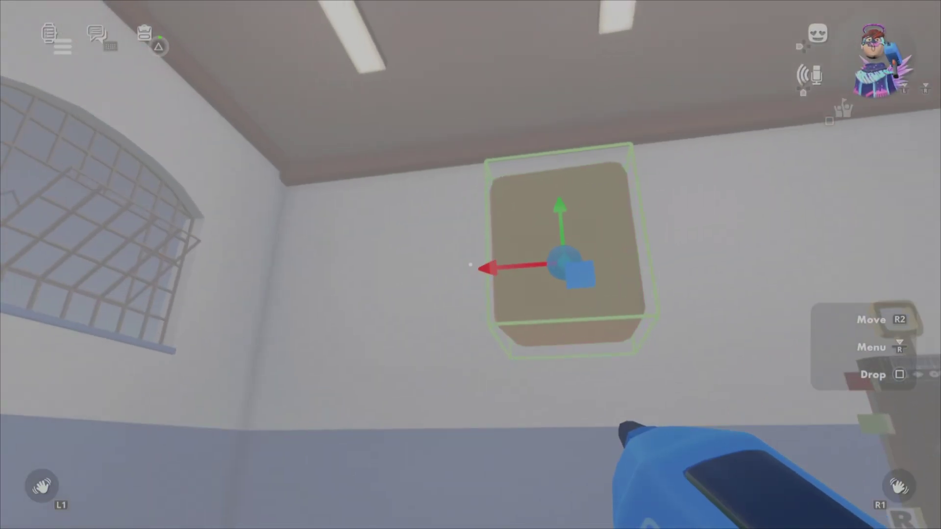
{"action": "left_click_drag", "start_coordinate": [471, 264], "coordinate": [471, 265]}
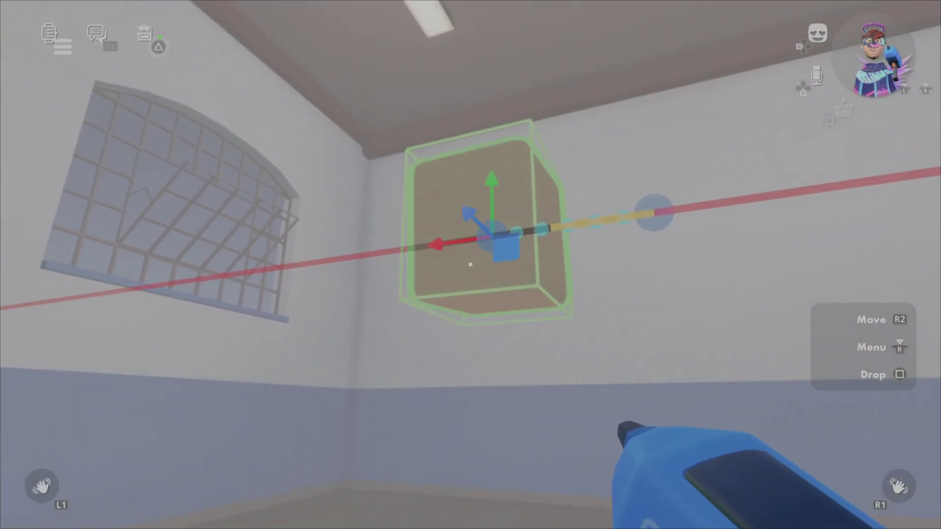
{"action": "key", "text": "e"}
- Play the animation to preview the upward and sideways movements together
{"action": "key", "text": "e"}
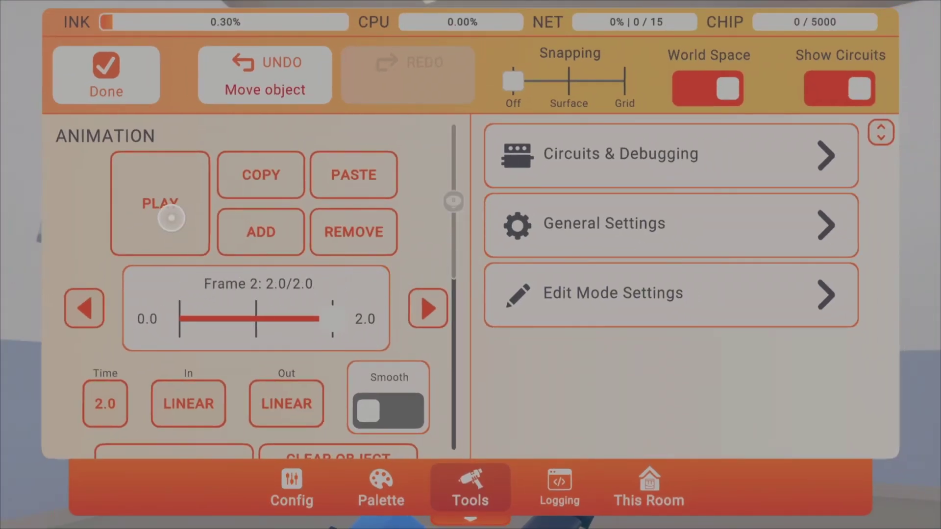
{"action": "left_click", "coordinate": [171, 218]}
{"action": "key", "text": "e"}
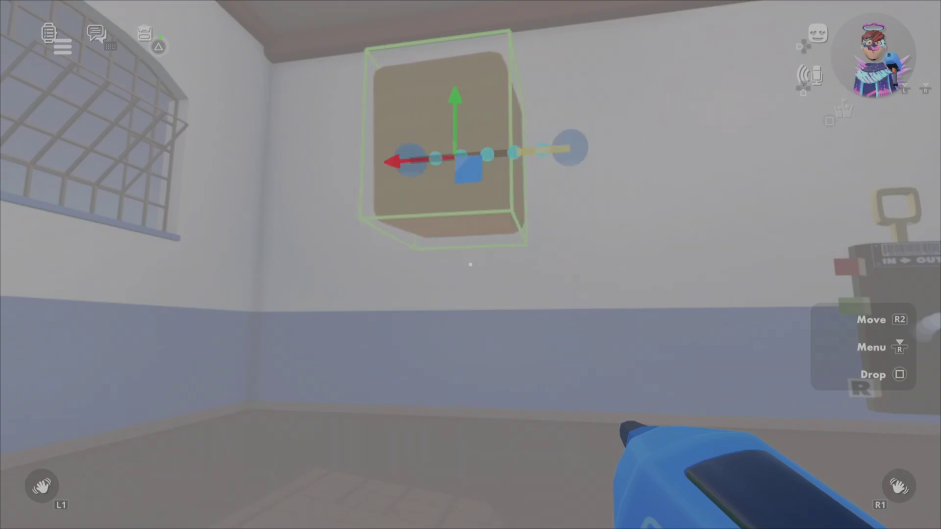
{"action": "key", "text": "e"}
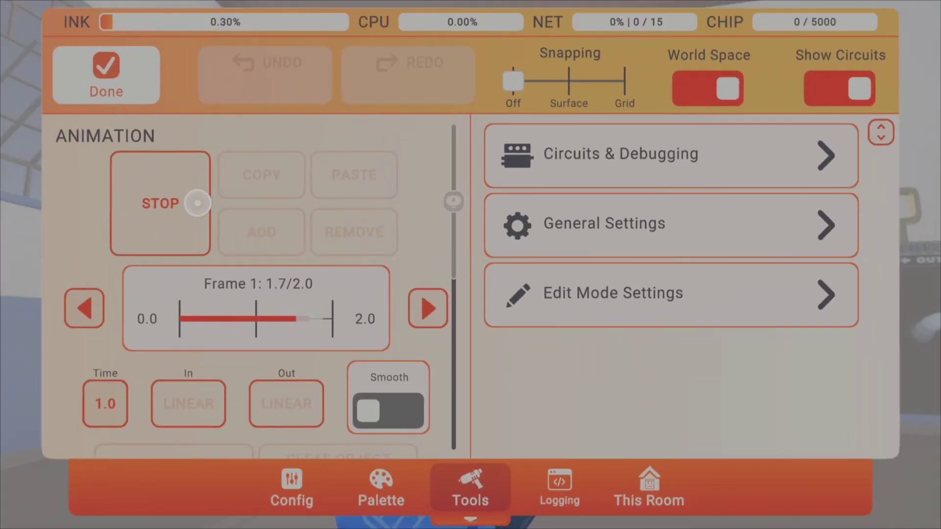
- Stop the playback, then add frame 3 at time 3.0 with the cube moved straight down from its frame 2 position
{"action": "left_click", "coordinate": [195, 207]}
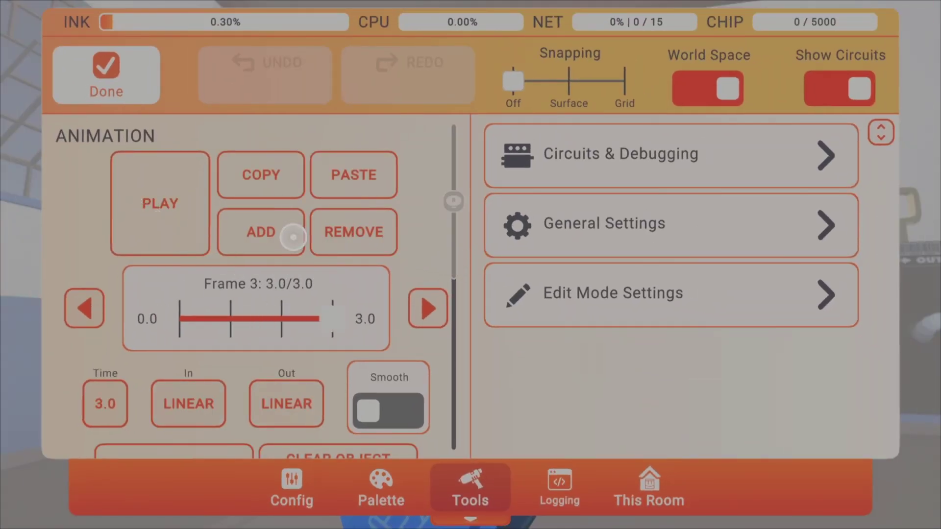
{"action": "key", "text": "e"}
{"action": "left_click_drag", "start_coordinate": [497, 213], "coordinate": [498, 196]}
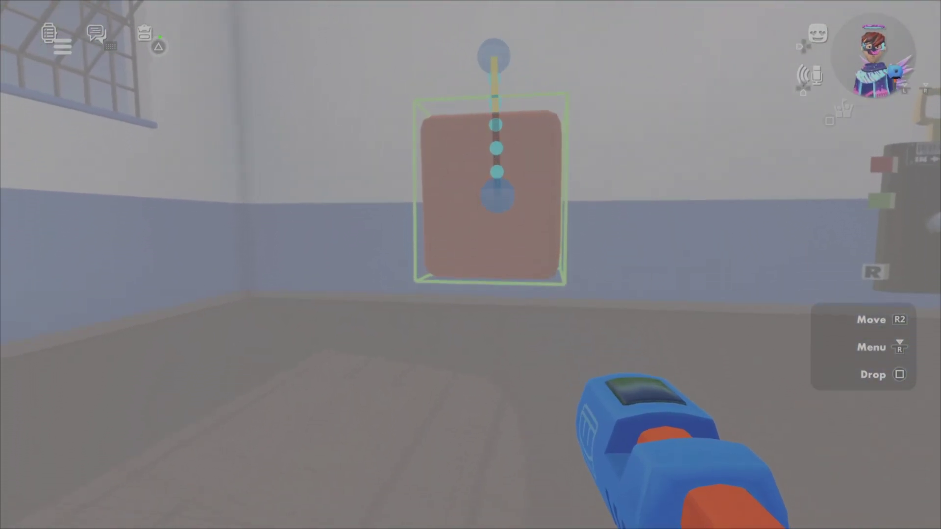
- Preview the cube's up, sideways and down animation, then stop the playback
{"action": "key", "text": "e"}
{"action": "left_click", "coordinate": [159, 203]}
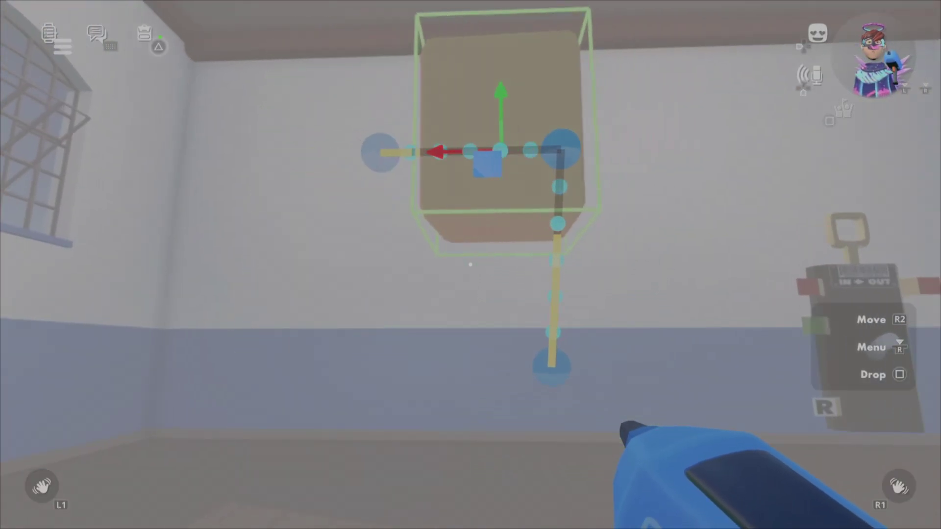
{"action": "key", "text": "e"}
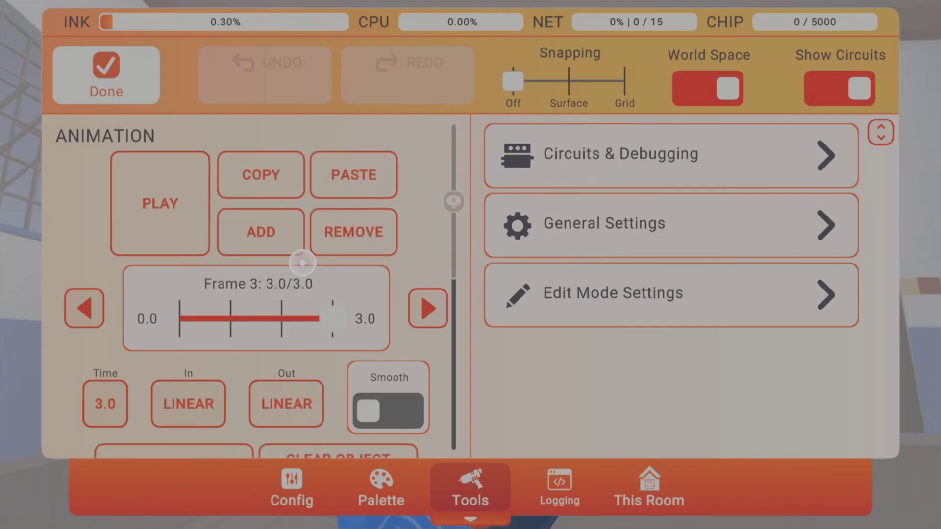
- Add frame 4 at time 4.0 with the cube moved sideways back to its starting position, then play the animation
{"action": "key", "text": "e"}
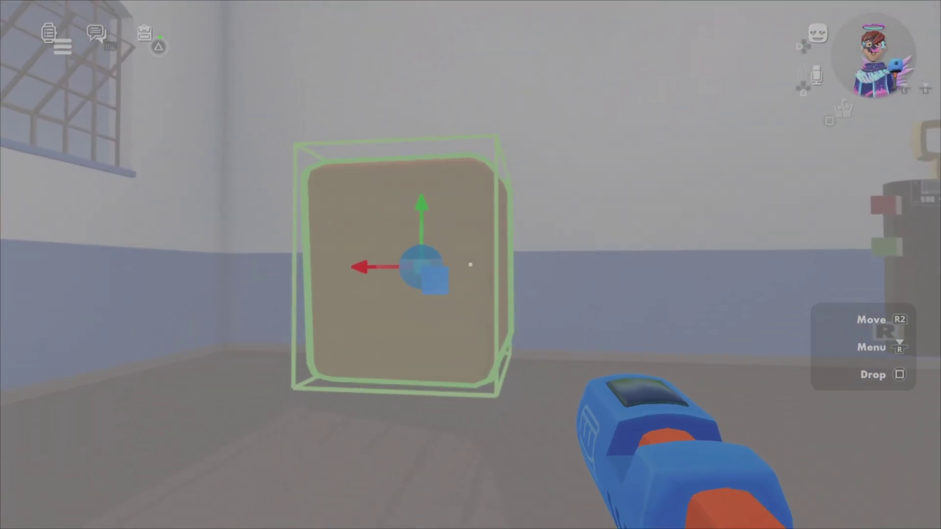
{"action": "left_click_drag", "start_coordinate": [470, 265], "coordinate": [471, 265]}
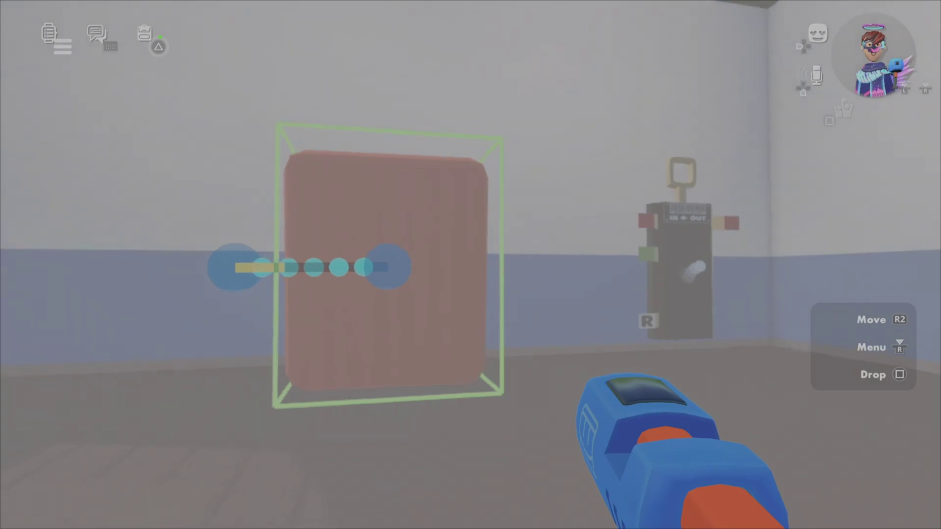
{"action": "key", "text": "e"}
{"action": "left_click", "coordinate": [193, 217]}
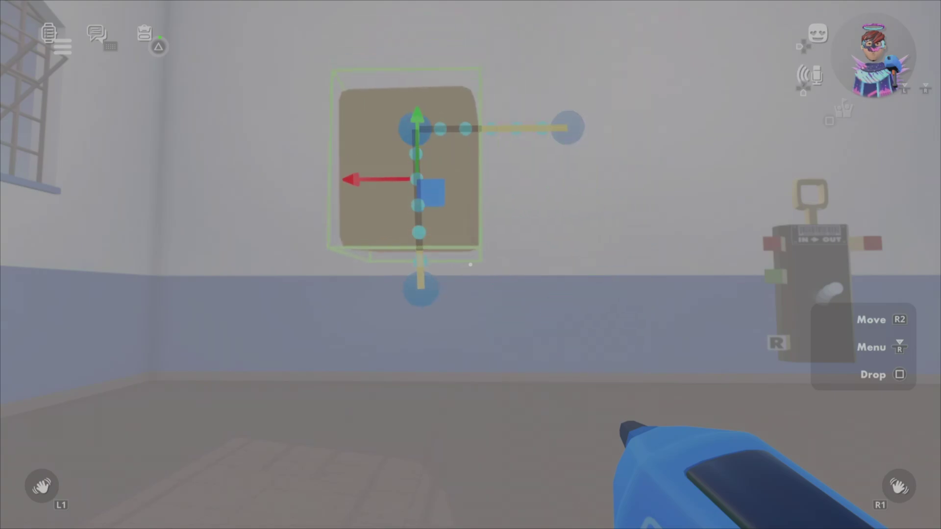
- Stop the playback, then set frame 1's In and Out to Ease and enable Smooth
{"action": "key", "text": "R3"}
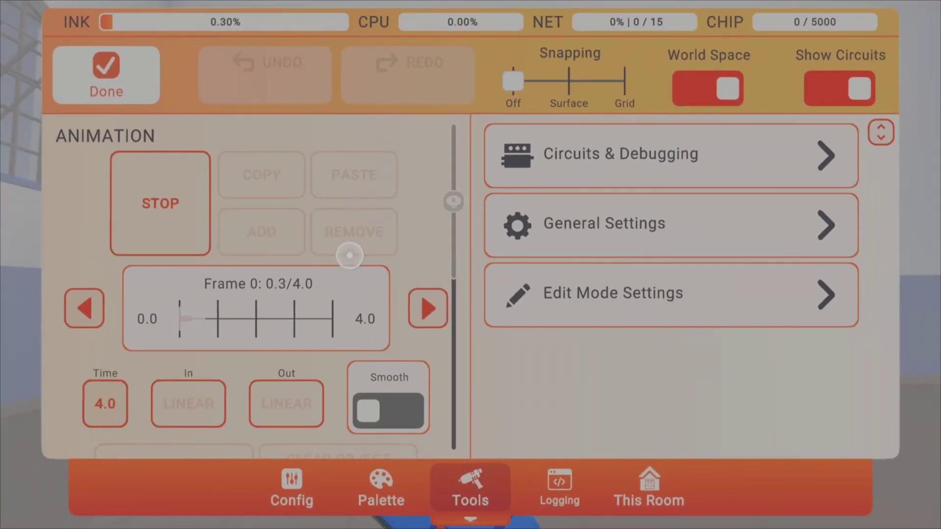
{"action": "left_click", "coordinate": [175, 210]}
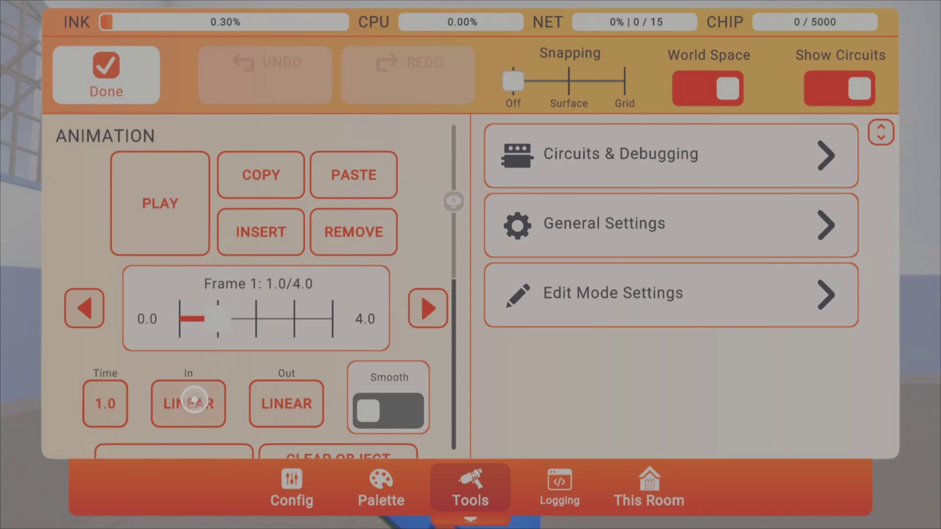
{"action": "scroll", "coordinate": [195, 400], "scroll_direction": "down", "scroll_amount": 2}
{"action": "left_click", "coordinate": [195, 341]}
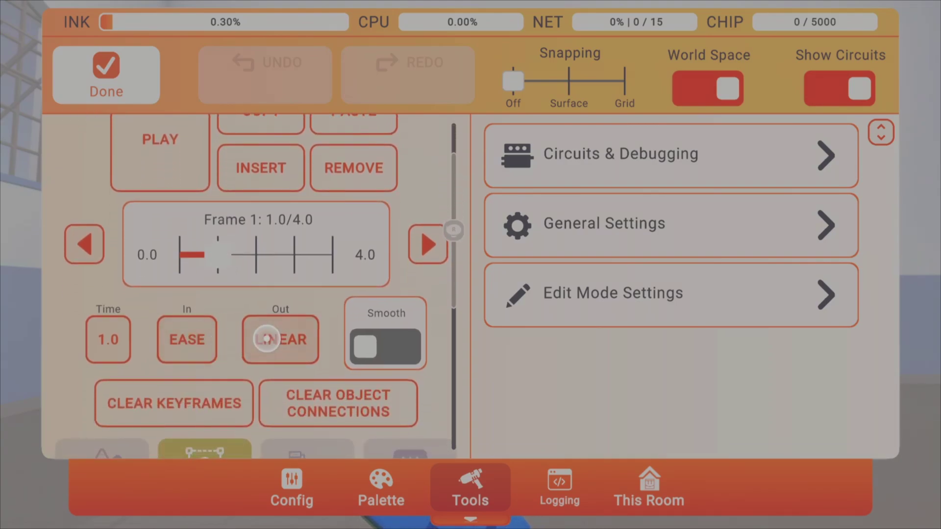
{"action": "left_click", "coordinate": [266, 339]}
{"action": "left_click", "coordinate": [363, 347]}
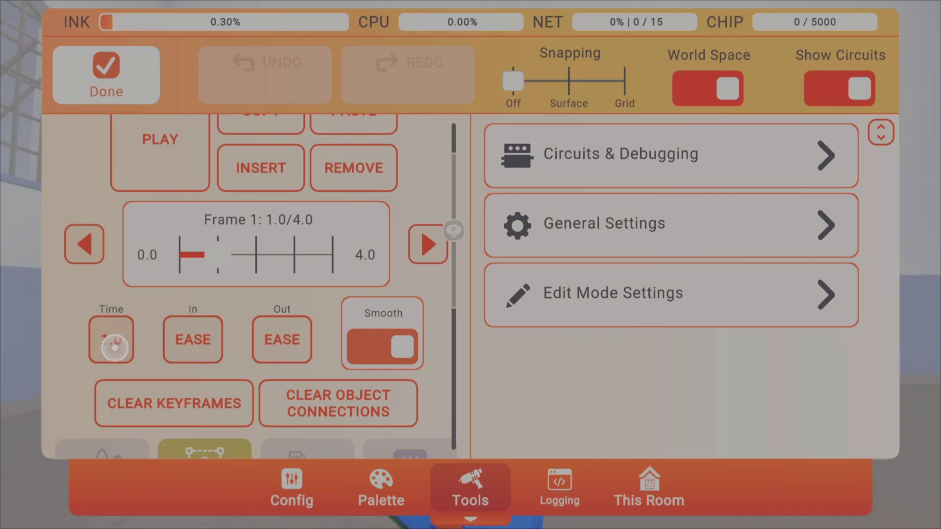
- Open frame 1's time setting and save it with the value left blank
{"action": "left_click", "coordinate": [117, 348]}
{"action": "left_click", "coordinate": [391, 271]}
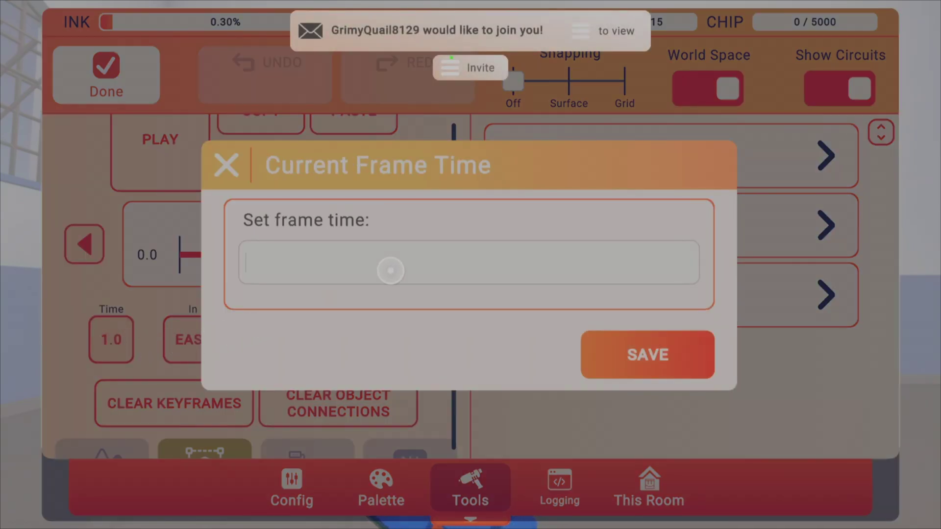
{"action": "left_click", "coordinate": [610, 349]}
{"action": "scroll", "coordinate": [453, 306], "scroll_direction": "down", "scroll_amount": 5}
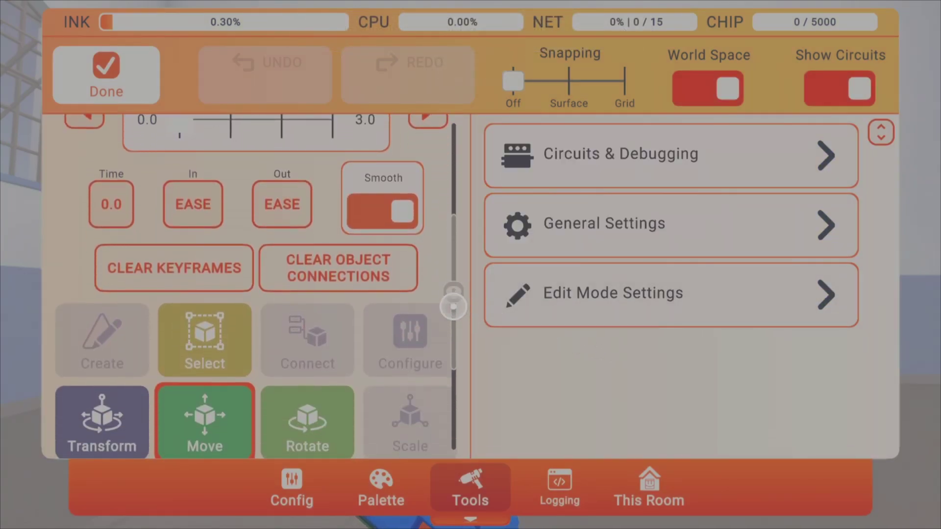
{"action": "key", "text": "Escape"}
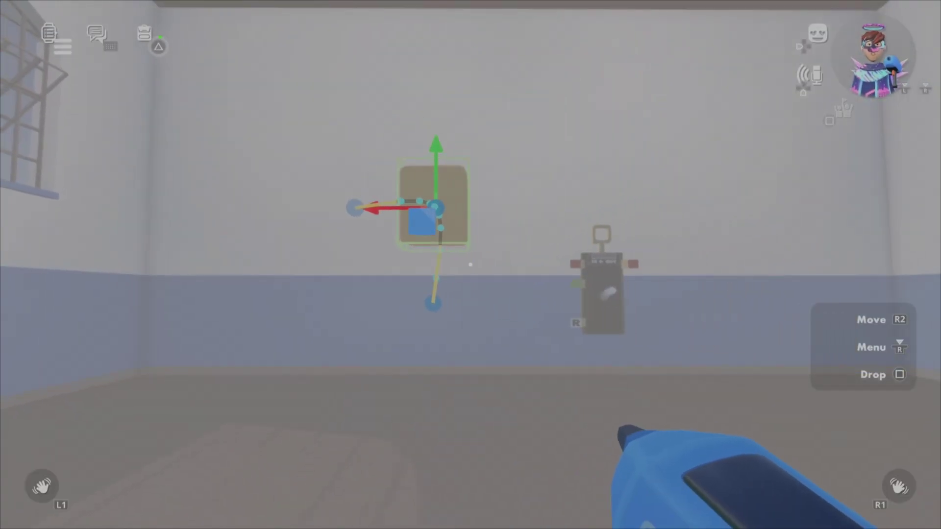
- Finish editing the keyframes, configure the Animation Gizmo's playback mode as PingPong, and review its remaining animation options
{"action": "key", "text": "g"}
{"action": "key", "text": "b"}
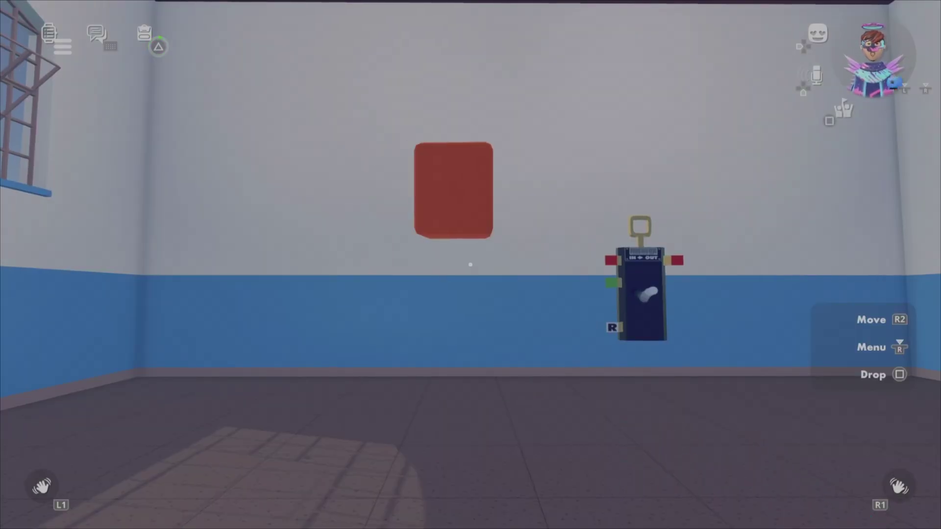
{"action": "key", "text": "f"}
{"action": "left_click", "coordinate": [410, 157]}
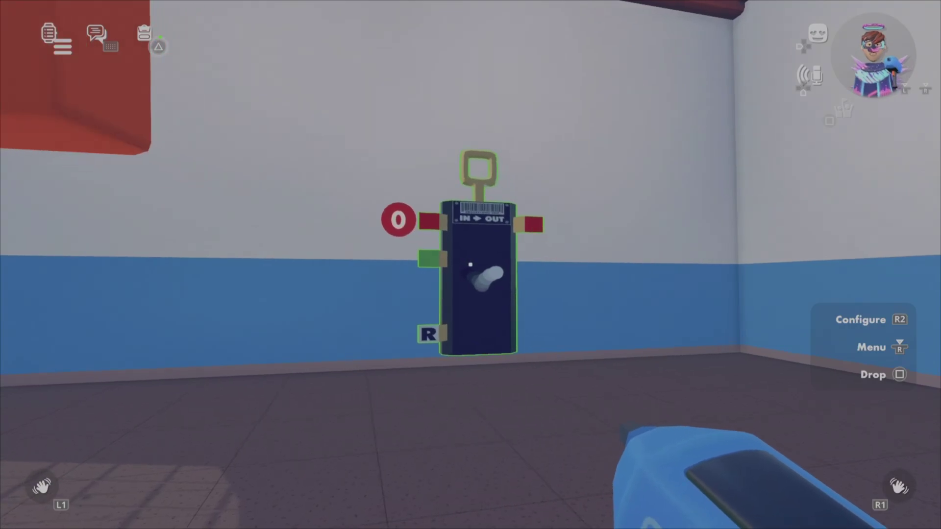
{"action": "left_click", "coordinate": [470, 265]}
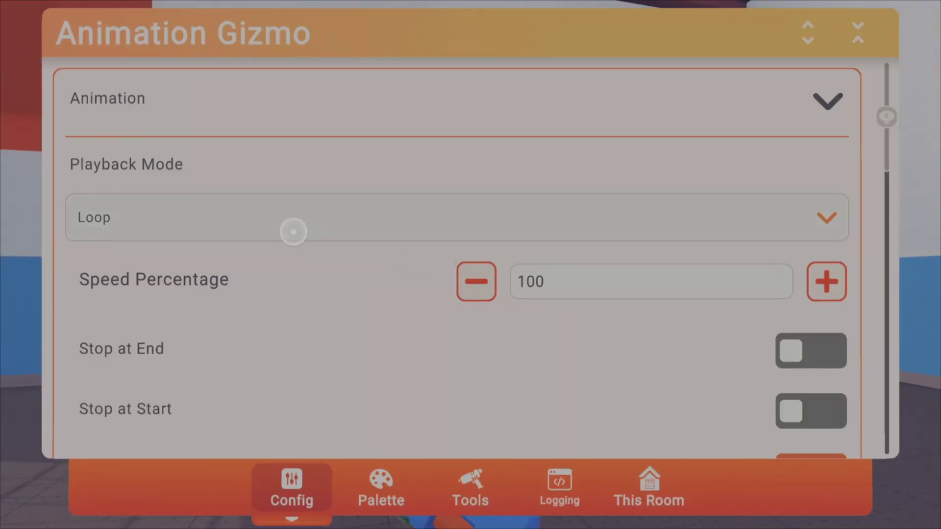
{"action": "left_click", "coordinate": [293, 231]}
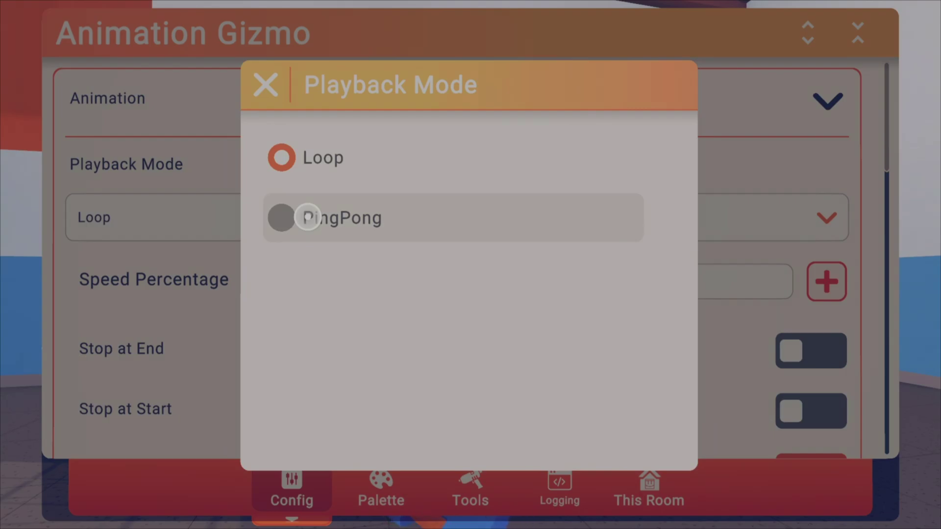
{"action": "left_click", "coordinate": [307, 217]}
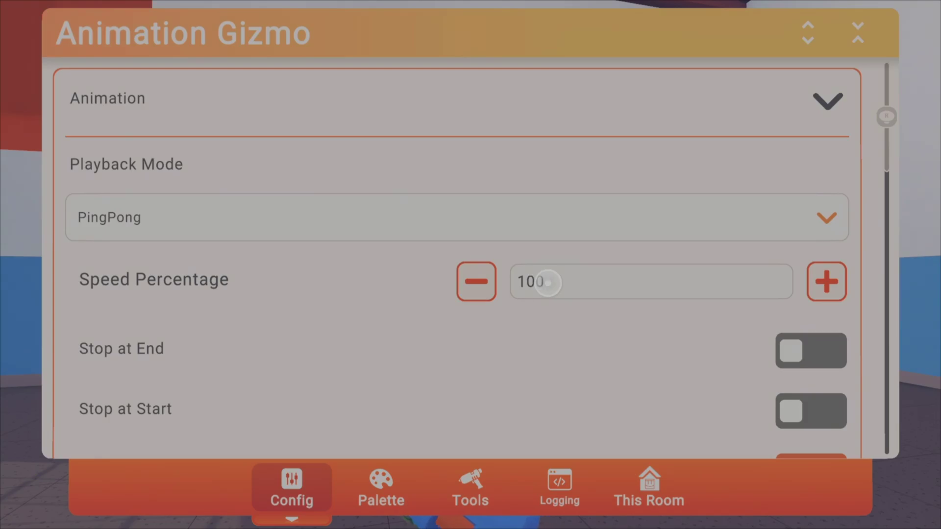
{"action": "scroll", "coordinate": [548, 283], "scroll_direction": "down", "scroll_amount": 3}
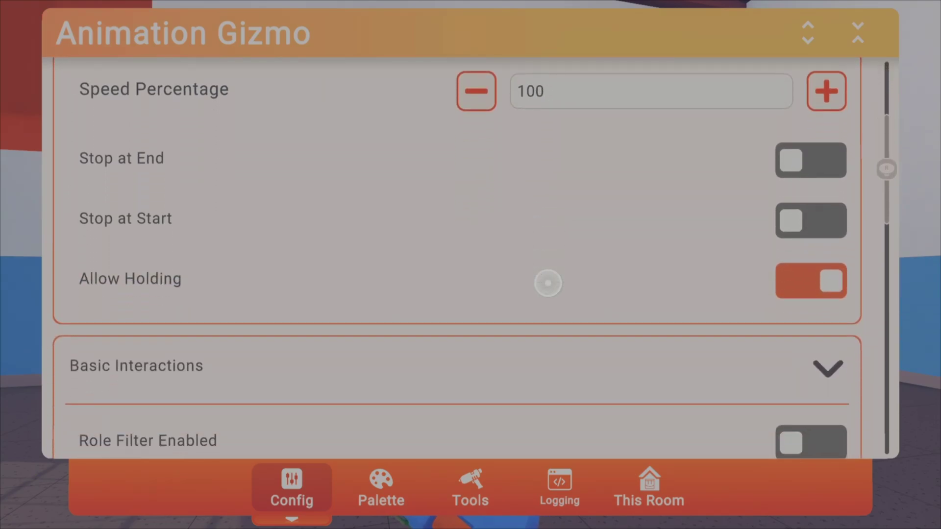
{"action": "key", "text": "Escape"}
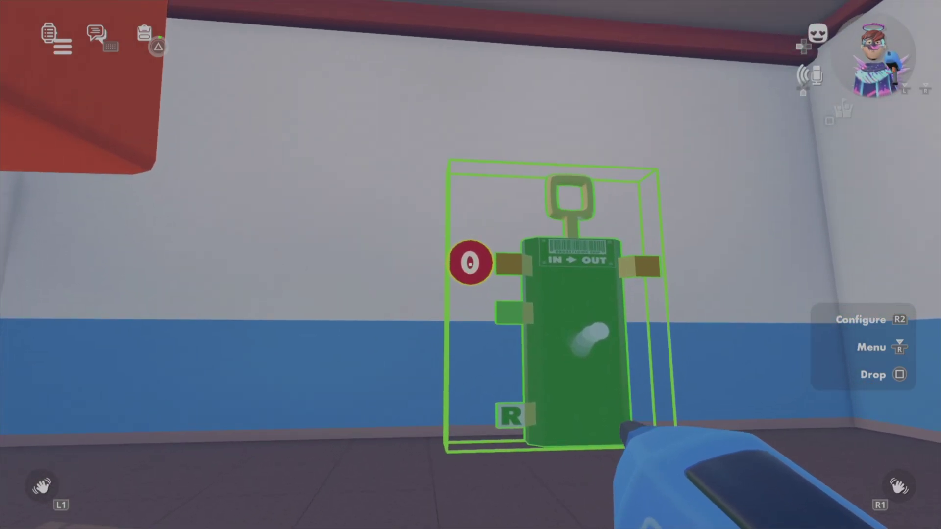
- Set the Animation Gizmo's Play input signal to 1 and watch the cube's animation run in the room
{"action": "left_click", "coordinate": [470, 263]}
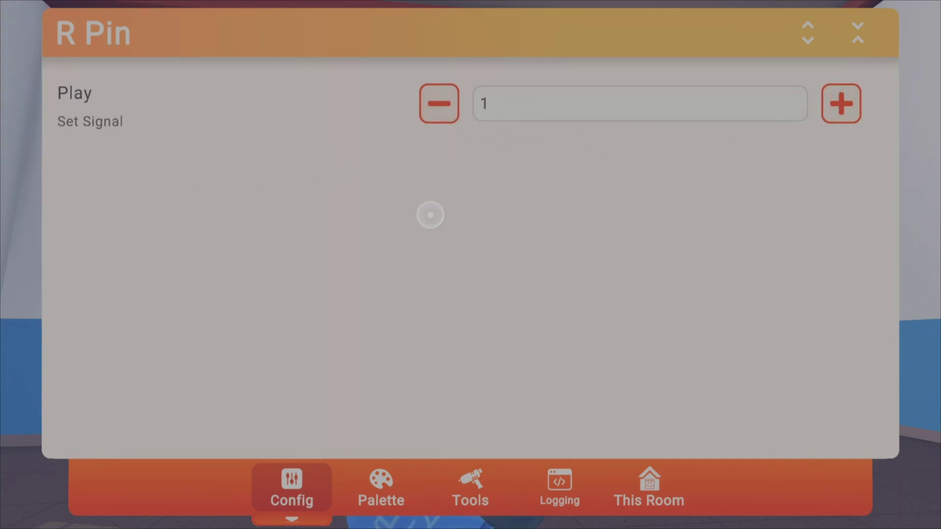
{"action": "key", "text": "Escape"}
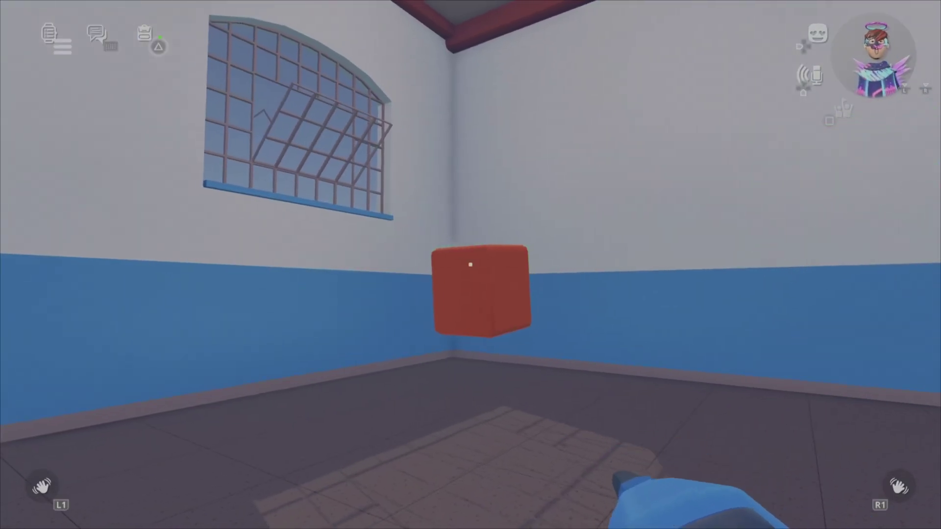
{"action": "key", "text": "Right"}
{"action": "key", "text": "Right"}
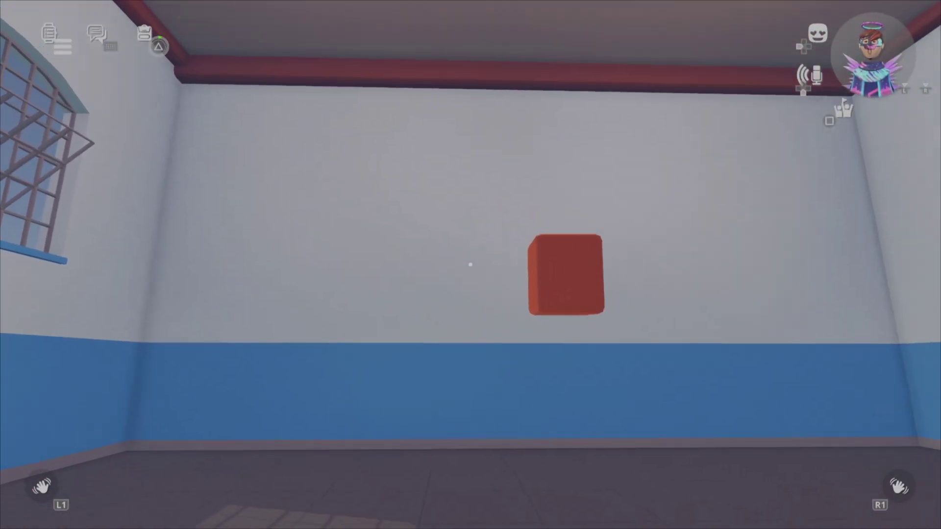
{"action": "key", "text": "Up"}
{"action": "key", "text": "Up"}
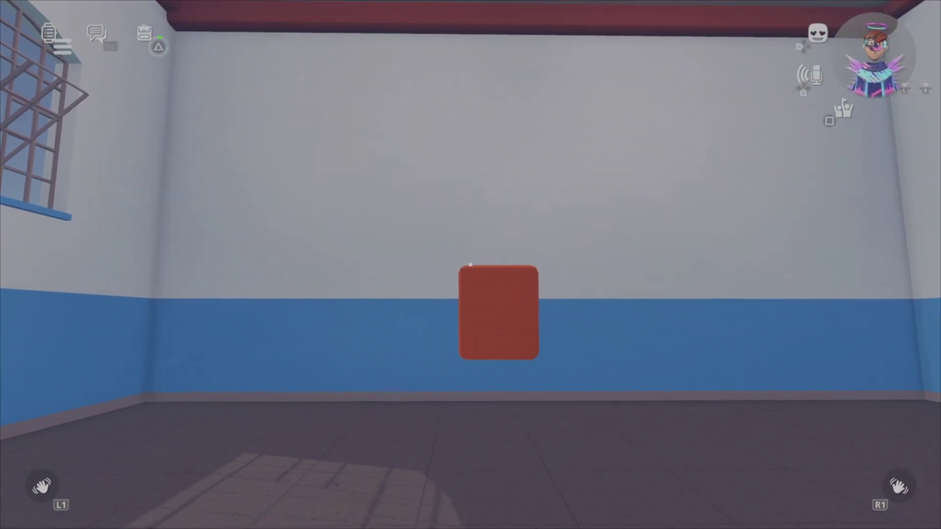
{"action": "left_click", "coordinate": [471, 265]}
{"action": "key", "text": "Left"}
{"action": "left_click", "coordinate": [471, 265]}
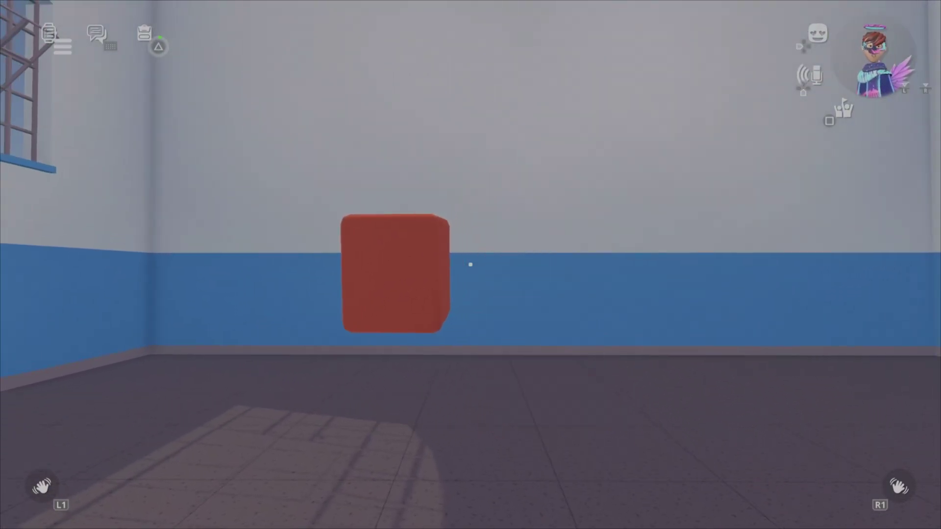